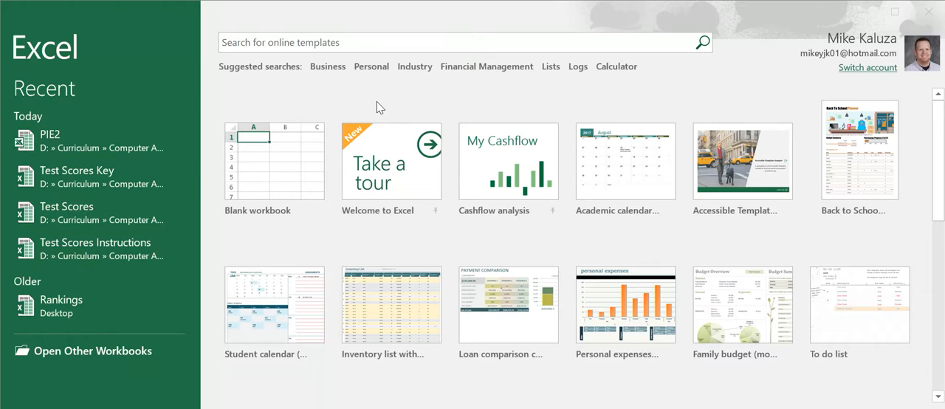
Step: Create a new blank workbook
{"action": "left_click", "coordinate": [266, 165]}
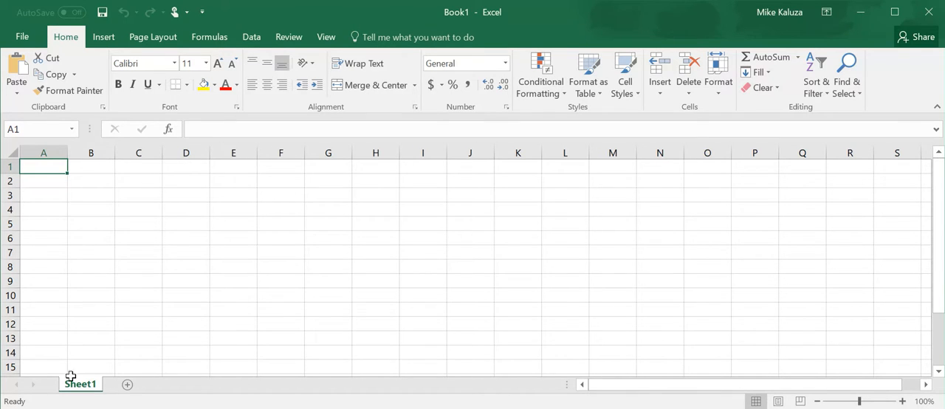
Step: Add a second worksheet to the workbook and delete it again
{"action": "left_click", "coordinate": [127, 385]}
{"action": "right_click", "coordinate": [133, 389]}
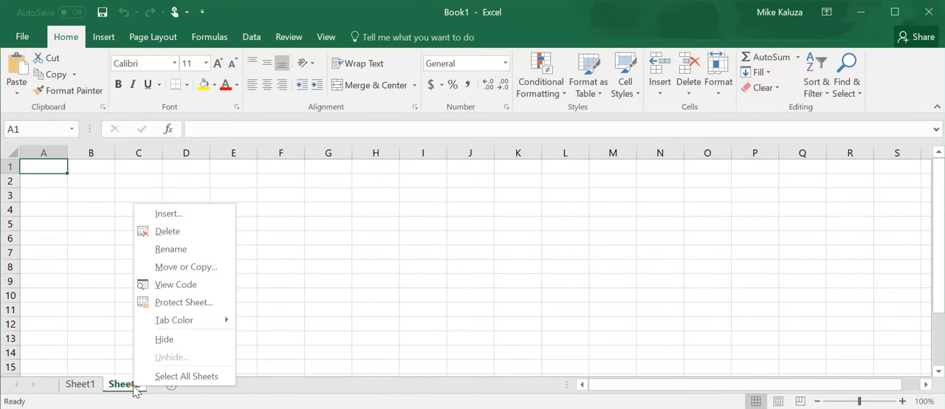
{"action": "left_click", "coordinate": [183, 238]}
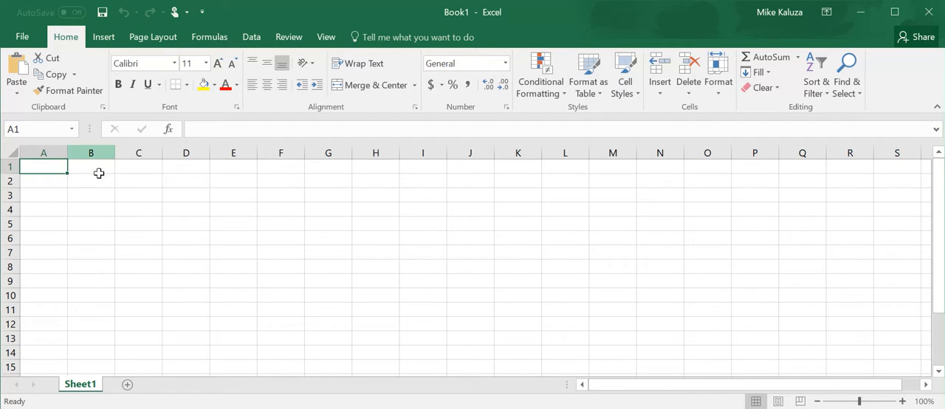
Step: Enter "Hello" in cell B6 and clear the cell's contents again
{"action": "left_click", "coordinate": [93, 240]}
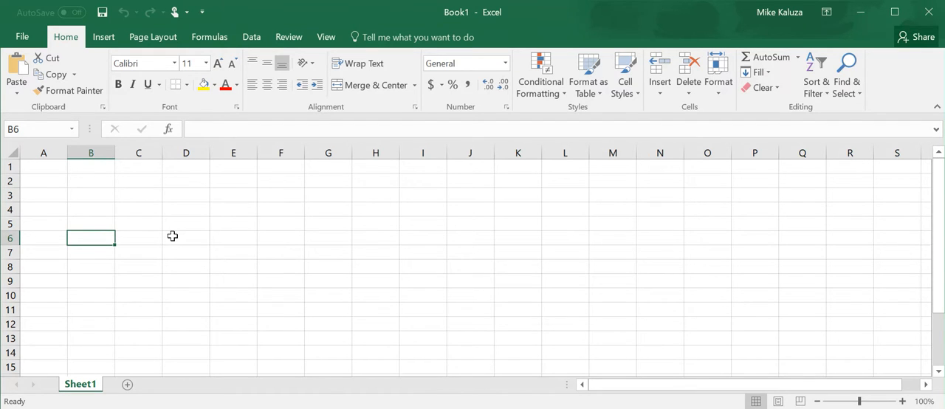
{"action": "type", "text": "Hello"}
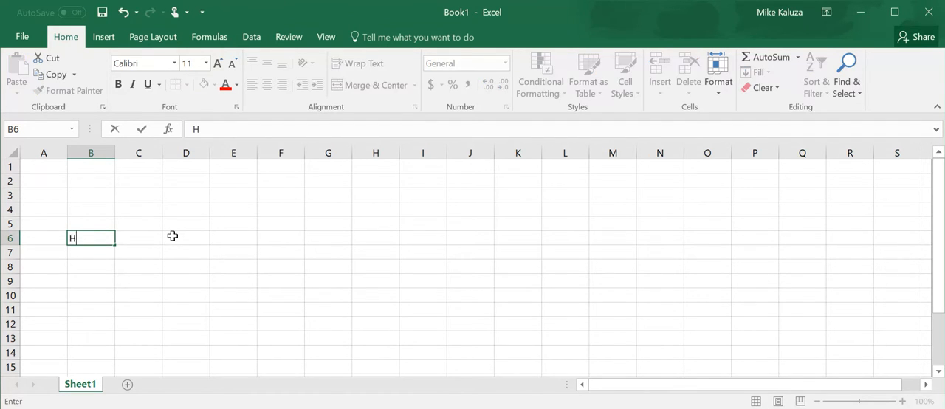
{"action": "key", "text": "Return"}
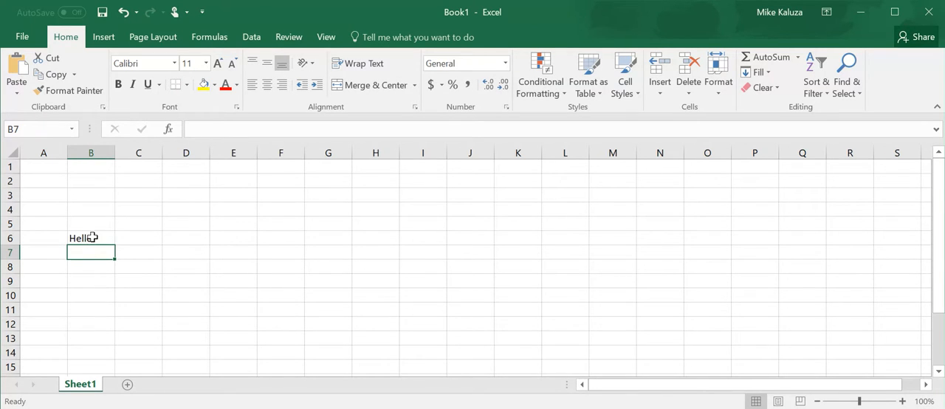
{"action": "left_click", "coordinate": [90, 240]}
{"action": "key", "text": "BackSpace"}
{"action": "left_click", "coordinate": [93, 292]}
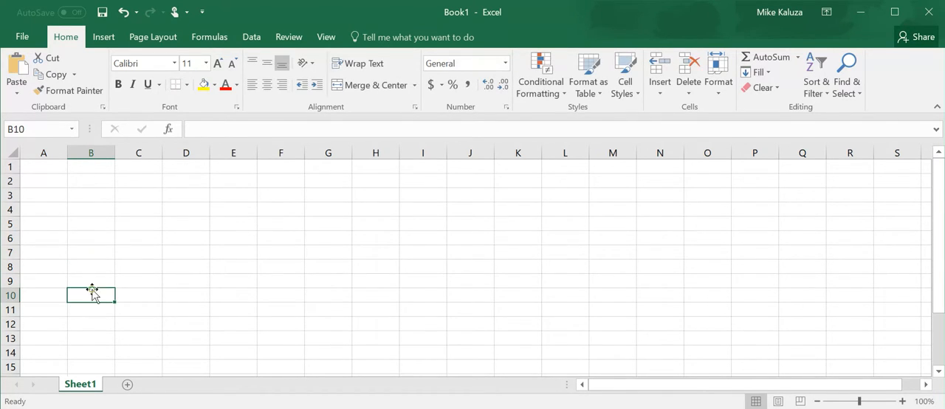
Step: Enter "Hello" once more in the emptied cell B6
{"action": "left_click", "coordinate": [97, 240]}
{"action": "key", "text": "BackSpace"}
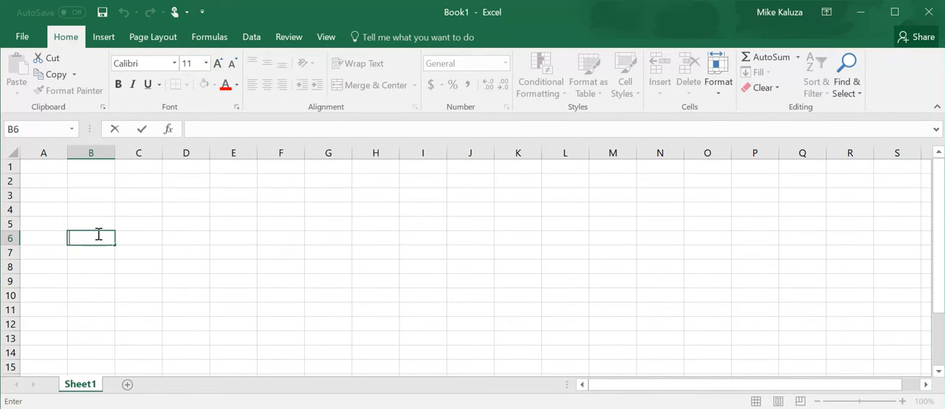
{"action": "type", "text": "Hello"}
{"action": "key", "text": "Return"}
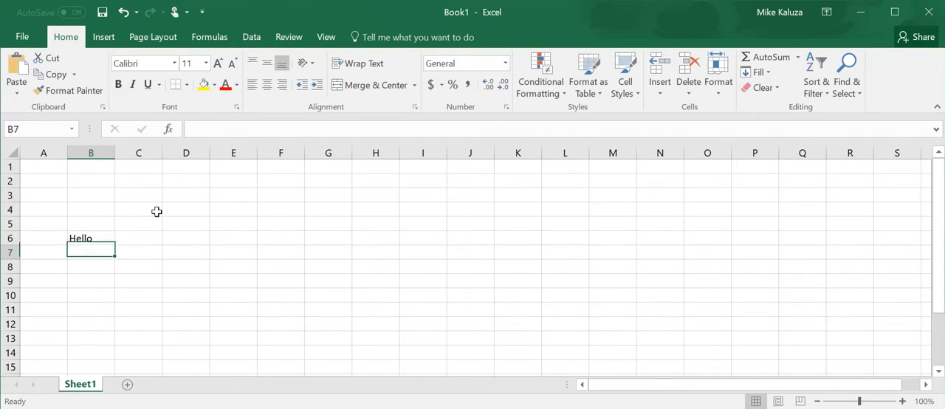
Step: Append an exclamation mark to the text in cell B6 by in-cell editing and remove it again
{"action": "left_click", "coordinate": [102, 240]}
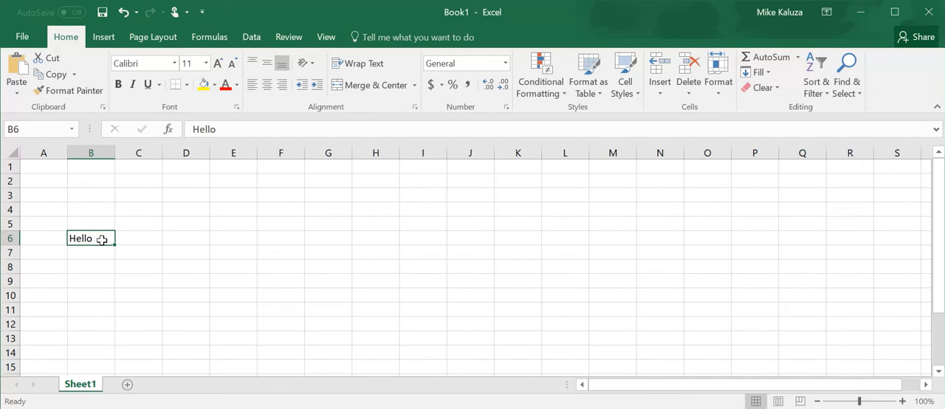
{"action": "double_click", "coordinate": [102, 240]}
{"action": "type", "text": "!"}
{"action": "key", "text": "Return"}
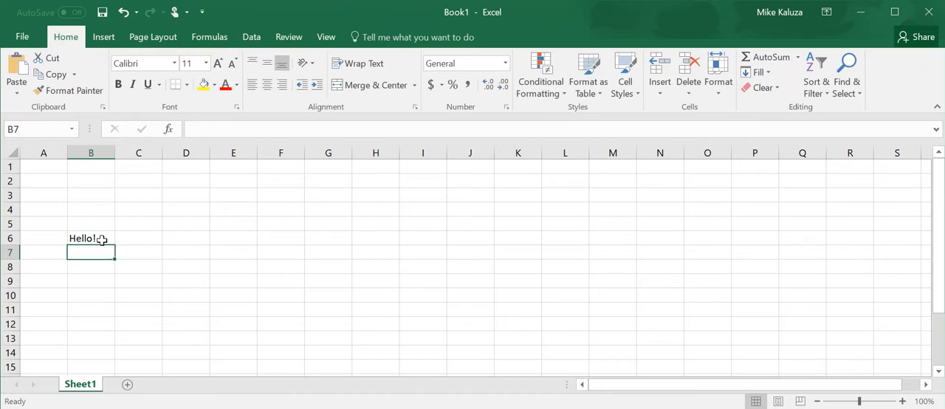
{"action": "double_click", "coordinate": [102, 240]}
{"action": "key", "text": "BackSpace"}
{"action": "key", "text": "Return"}
Step: Overwrite the text in cell B6 with "!" and undo the replacement
{"action": "left_click", "coordinate": [102, 240]}
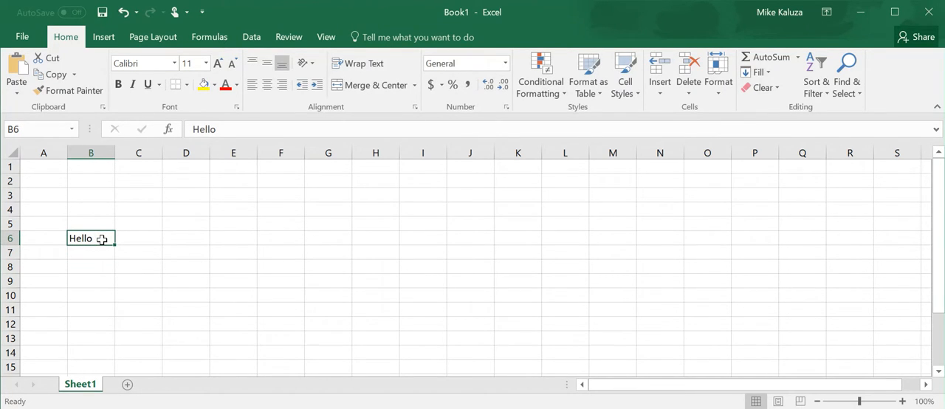
{"action": "type", "text": "!"}
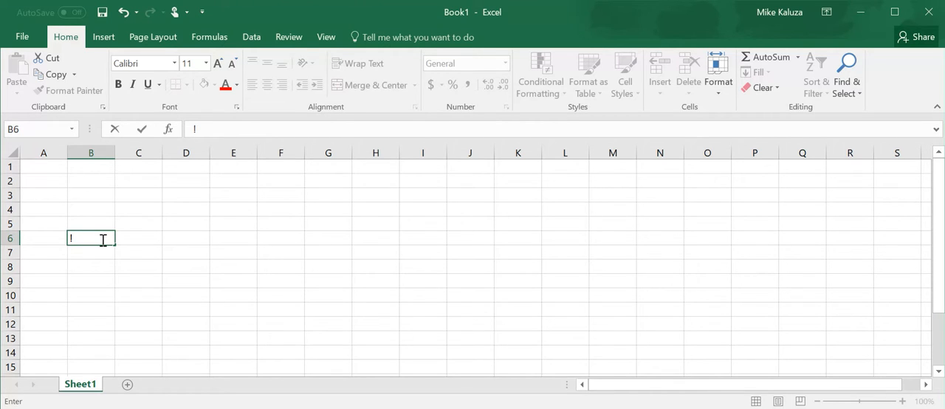
{"action": "key", "text": "ctrl+z"}
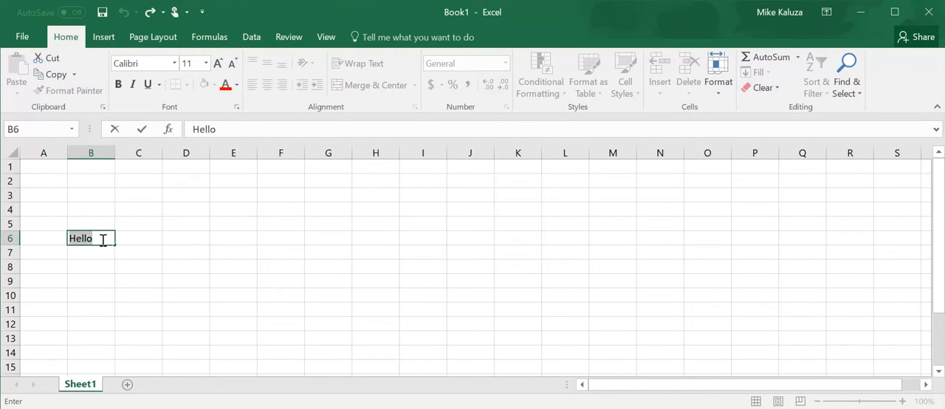
{"action": "key", "text": "Return"}
{"action": "left_click", "coordinate": [101, 239]}
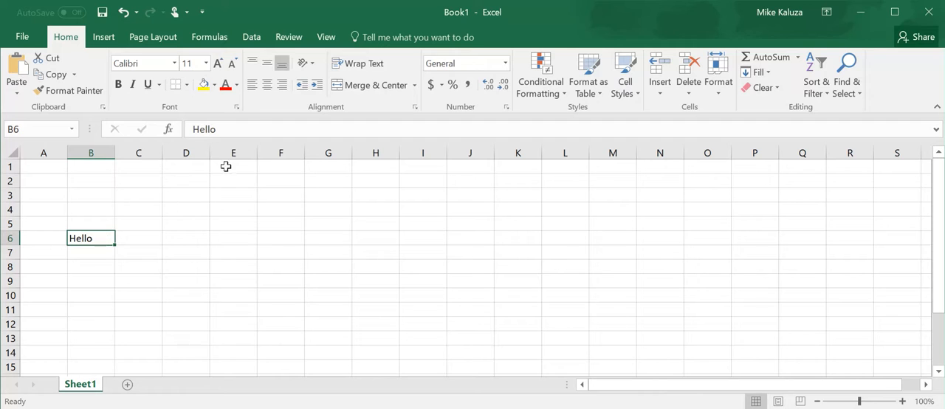
Step: Open the contents of cell B6 for editing in the formula bar and look at the border options
{"action": "left_click", "coordinate": [228, 130]}
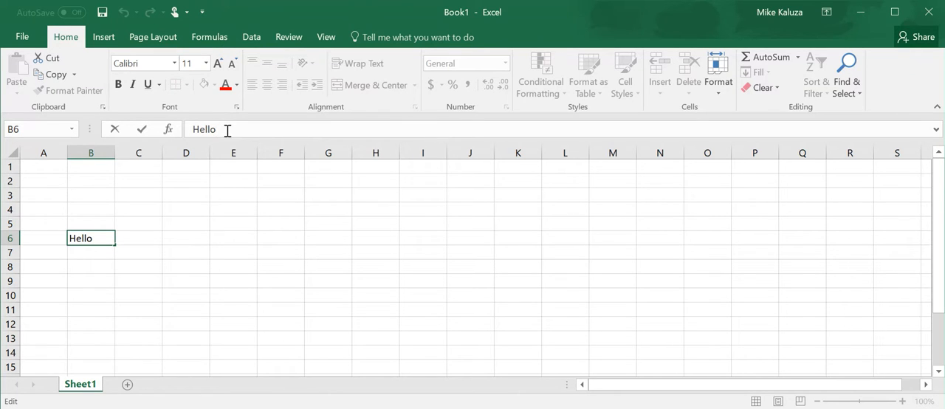
{"action": "left_click", "coordinate": [126, 264]}
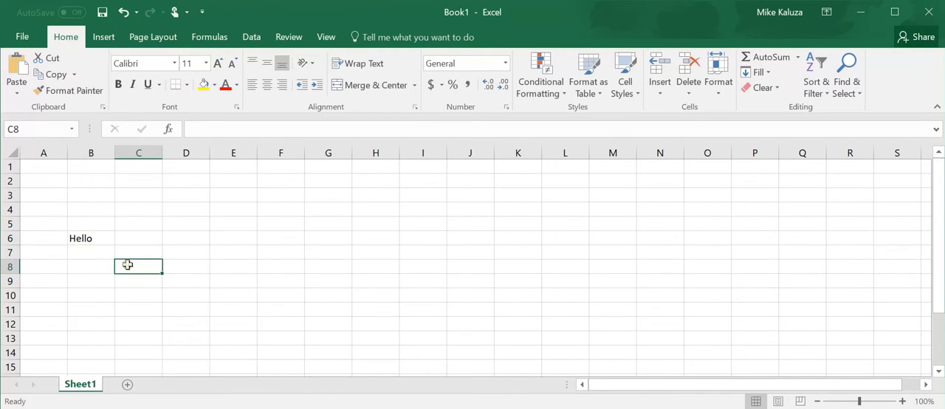
{"action": "left_click", "coordinate": [101, 235]}
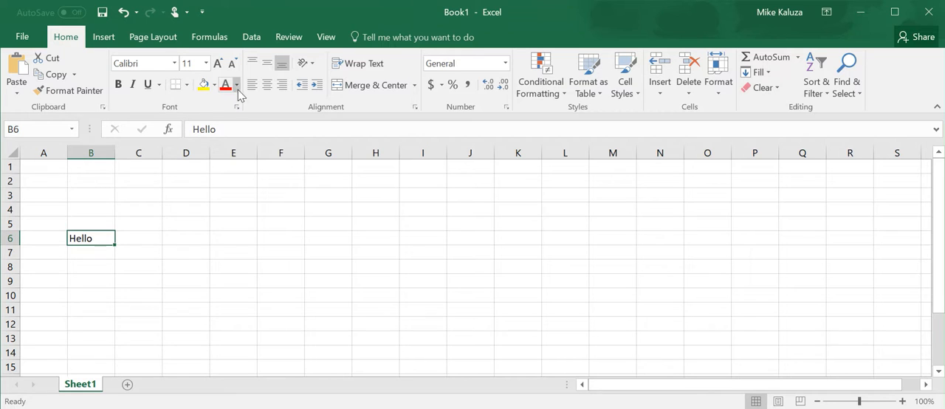
{"action": "left_click", "coordinate": [187, 85]}
{"action": "left_click", "coordinate": [187, 85]}
Step: Middle-align cell B6 vertically, try row 6 at about three times its height, and undo the height change
{"action": "left_click", "coordinate": [268, 65]}
{"action": "left_click_drag", "start_coordinate": [12, 247], "coordinate": [13, 274]}
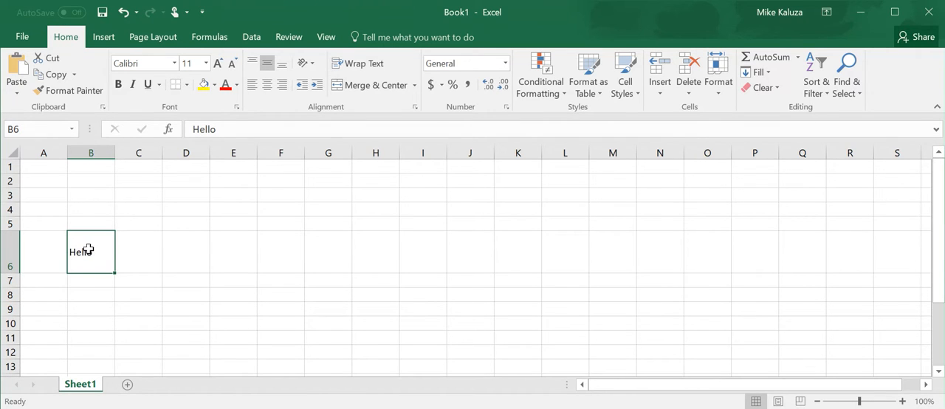
{"action": "key", "text": "ctrl+z"}
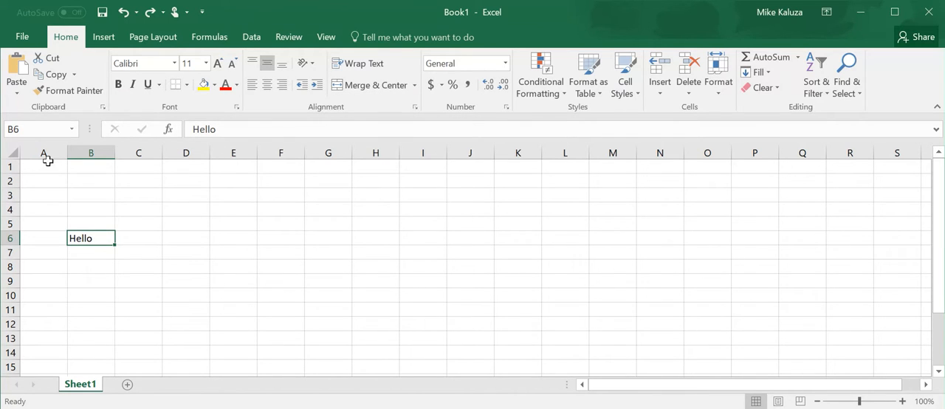
Step: Enter "Title" in cell A1 and delete the text "Hello" from cell B6
{"action": "left_click_drag", "start_coordinate": [47, 170], "coordinate": [86, 174]}
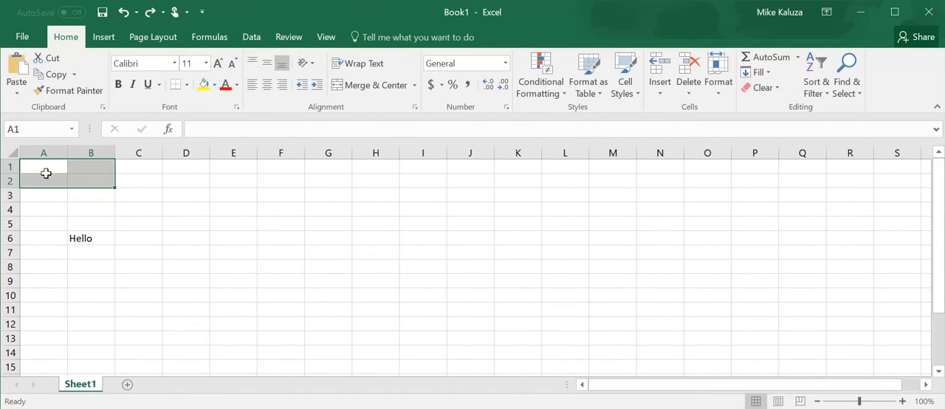
{"action": "left_click", "coordinate": [46, 170]}
{"action": "type", "text": "Title"}
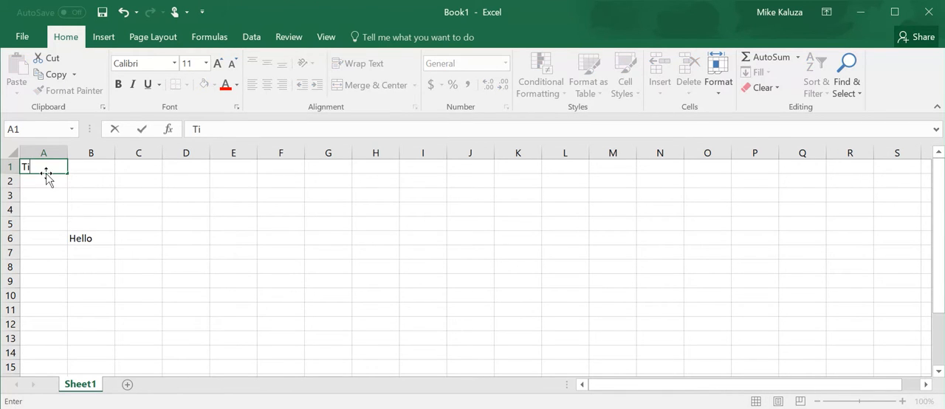
{"action": "key", "text": "Return"}
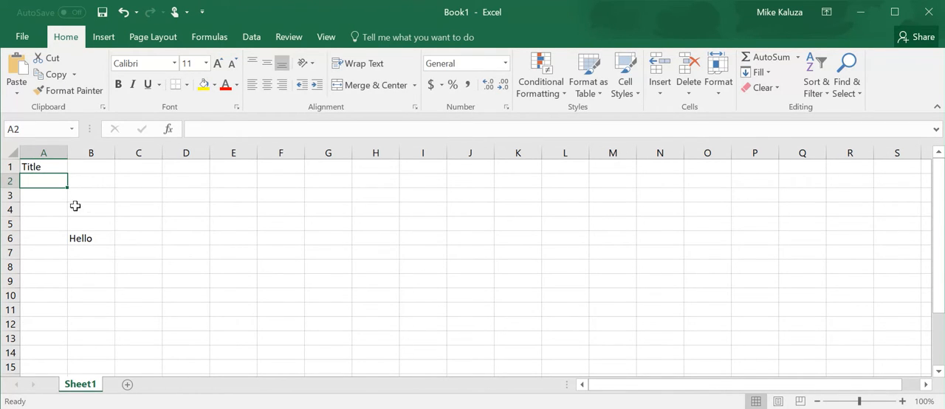
{"action": "left_click", "coordinate": [96, 239]}
{"action": "key", "text": "Delete"}
Step: Merge and center cells A1:B1 and undo the merge
{"action": "left_click", "coordinate": [46, 178]}
{"action": "left_click_drag", "start_coordinate": [54, 168], "coordinate": [87, 174]}
{"action": "left_click", "coordinate": [36, 236]}
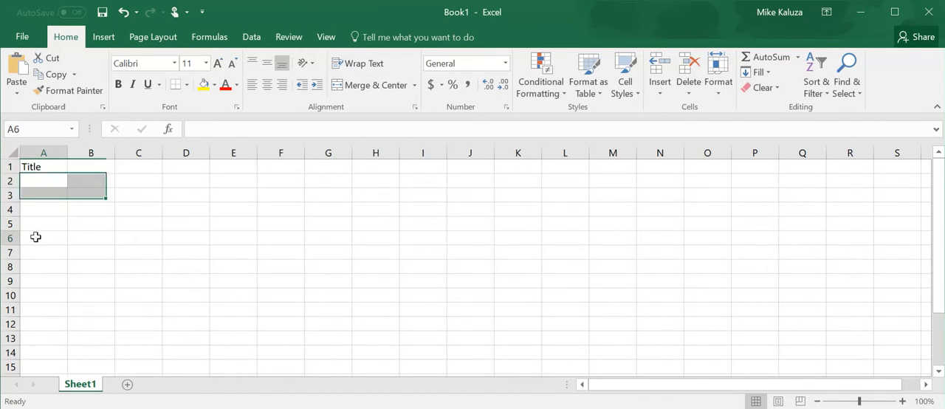
{"action": "left_click", "coordinate": [44, 170]}
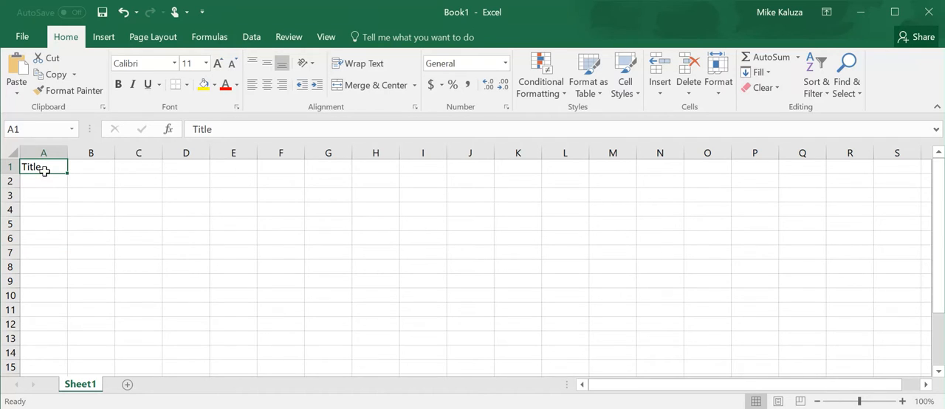
{"action": "left_click_drag", "start_coordinate": [44, 171], "coordinate": [88, 175]}
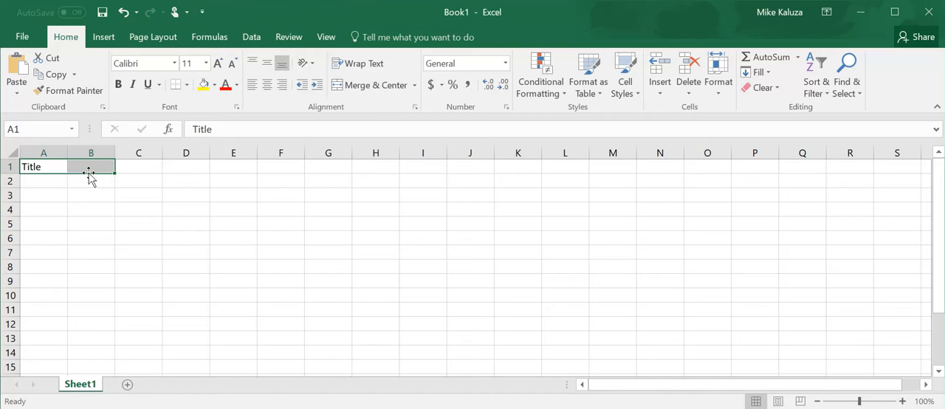
{"action": "left_click", "coordinate": [370, 86]}
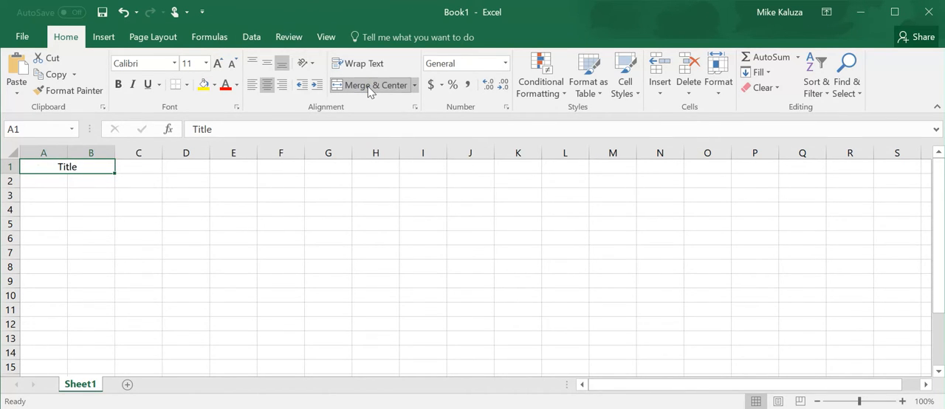
{"action": "left_click", "coordinate": [370, 86]}
{"action": "left_click", "coordinate": [53, 189]}
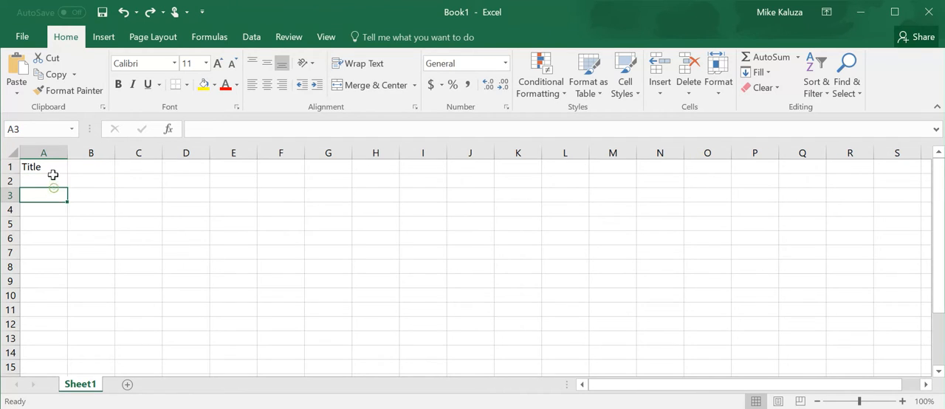
Step: Replace the text in cell A1 with "I need a longer title"
{"action": "left_click", "coordinate": [51, 170]}
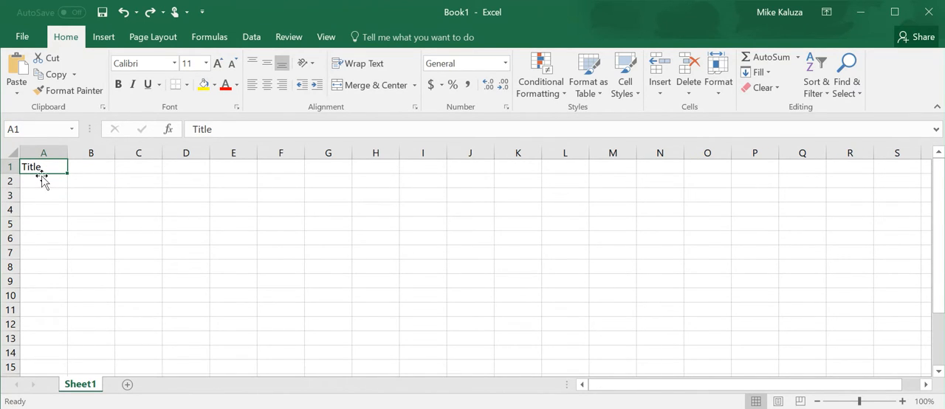
{"action": "type", "text": "I ne"}
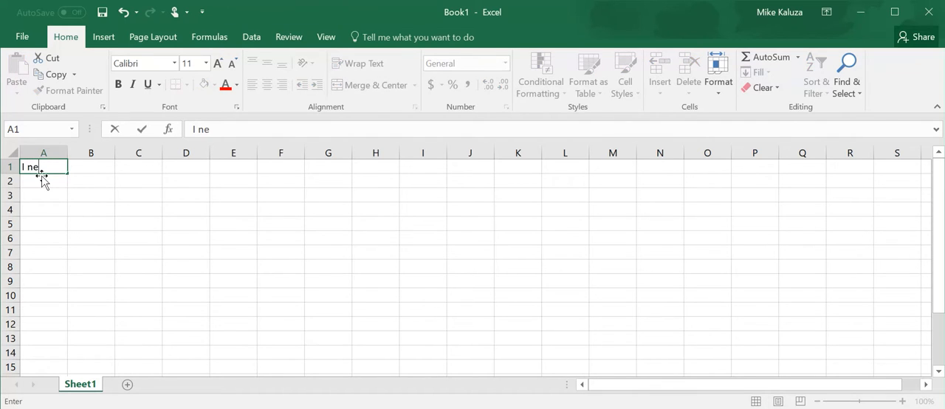
{"action": "type", "text": "ed a longer title"}
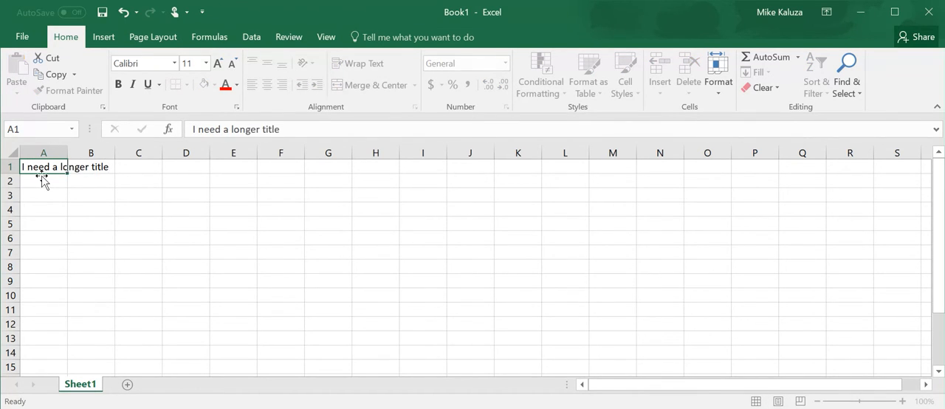
{"action": "key", "text": "Return"}
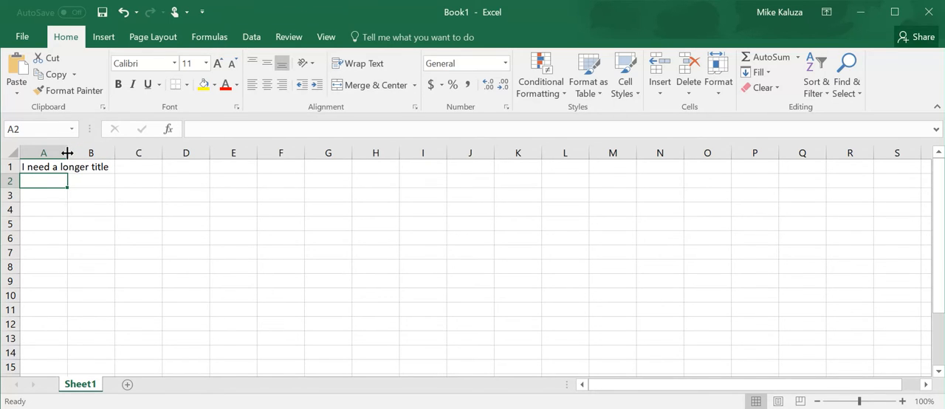
Step: Widen column A until the whole title in A1 fits, and undo the width change
{"action": "left_click_drag", "start_coordinate": [67, 153], "coordinate": [120, 151]}
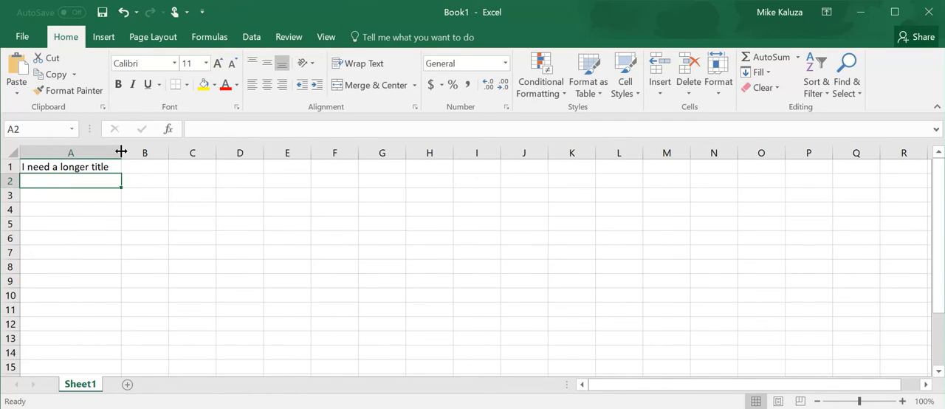
{"action": "key", "text": "ctrl+z"}
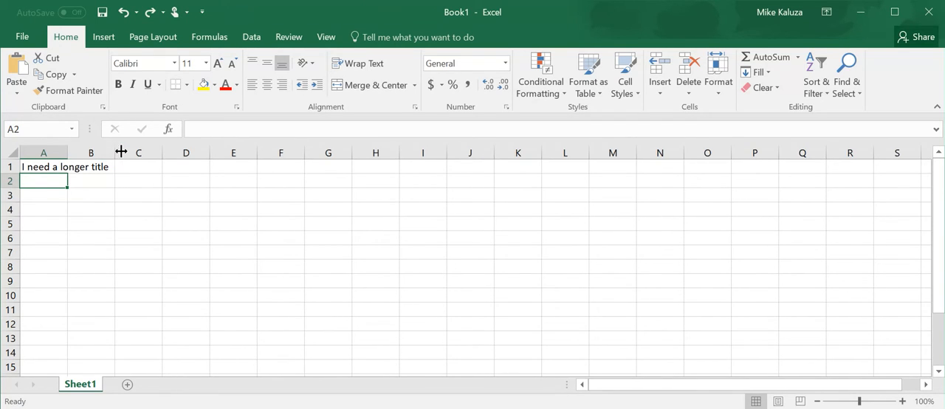
Step: AutoFit the width of column A to the title in cell A1
{"action": "double_click", "coordinate": [66, 151]}
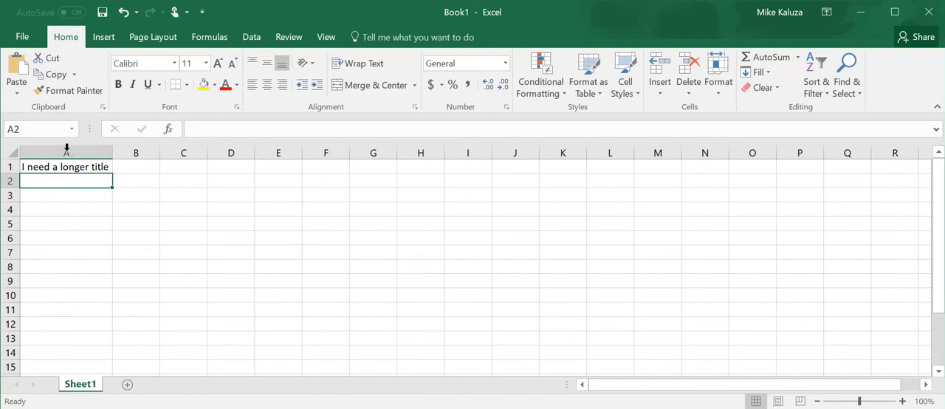
{"action": "left_click", "coordinate": [81, 163]}
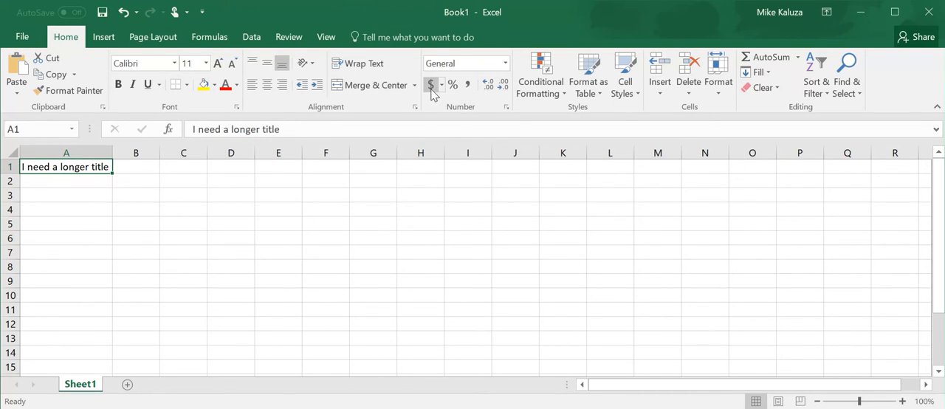
Step: Enter 200 in cell A2 and apply the Accounting number format to it
{"action": "left_click", "coordinate": [84, 182]}
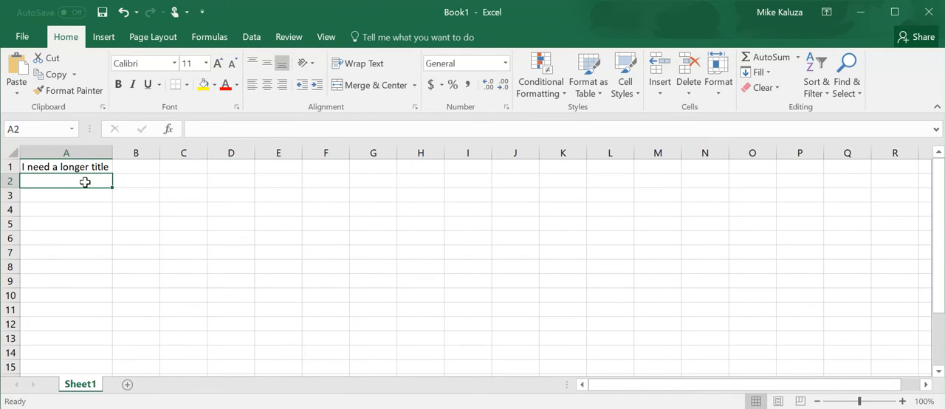
{"action": "type", "text": "200"}
{"action": "key", "text": "Return"}
{"action": "left_click", "coordinate": [85, 181]}
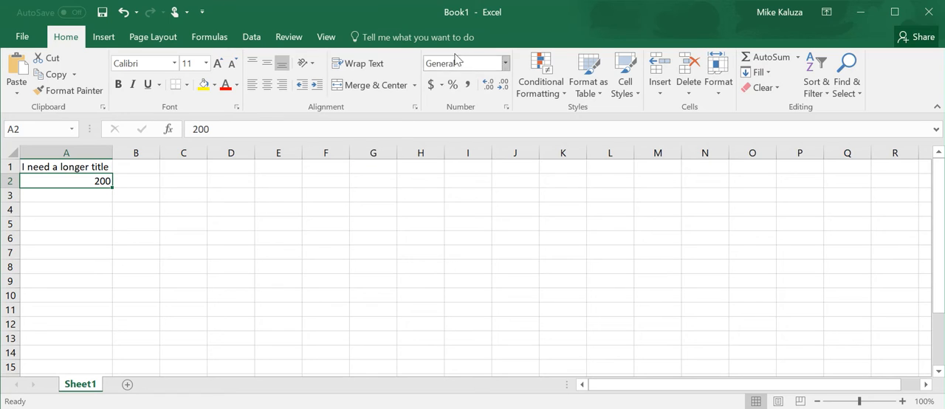
{"action": "left_click", "coordinate": [431, 86]}
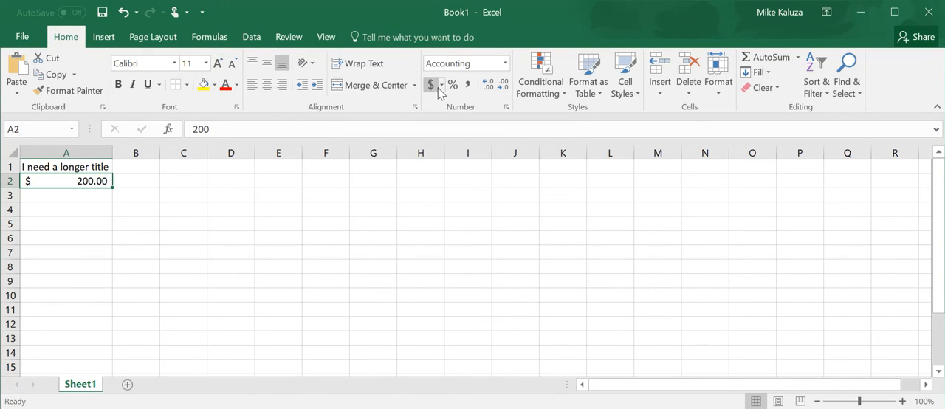
Step: Apply the percent style to cell A2 and re-enter its value as 200%
{"action": "left_click", "coordinate": [500, 87]}
{"action": "left_click", "coordinate": [500, 87]}
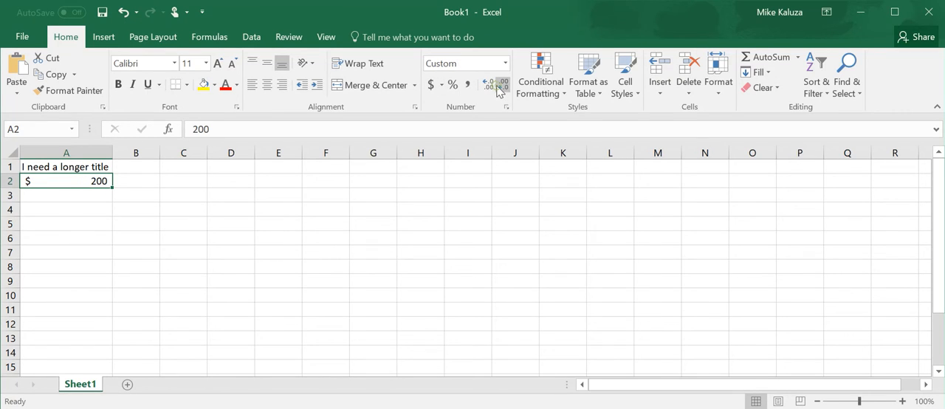
{"action": "left_click", "coordinate": [450, 85]}
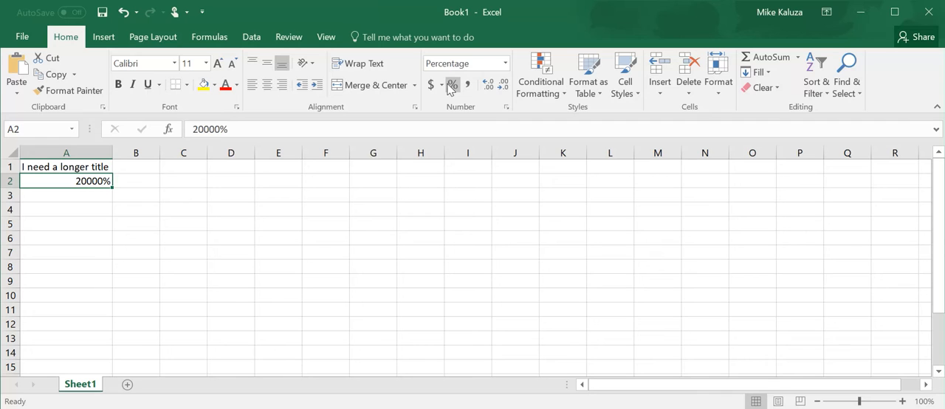
{"action": "type", "text": "200"}
{"action": "key", "text": "Return"}
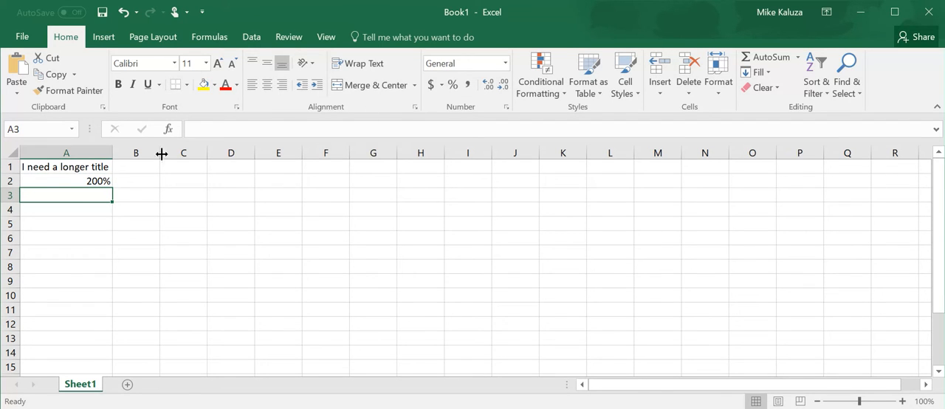
Step: Set the number format of cell A2 to General
{"action": "left_click", "coordinate": [89, 182]}
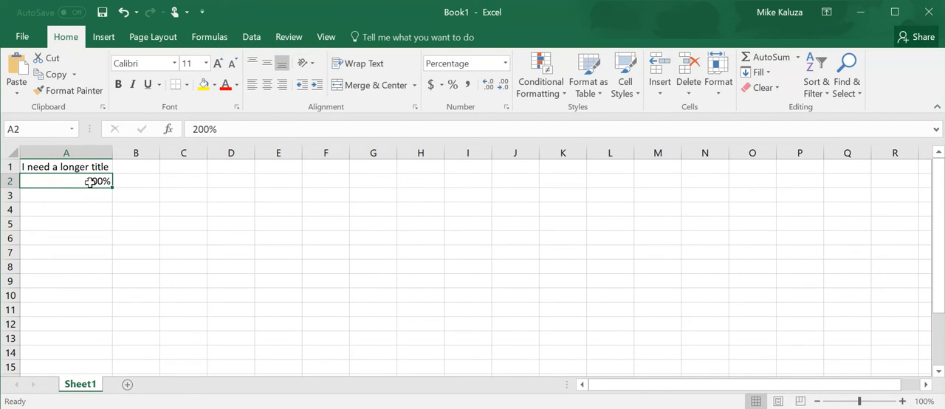
{"action": "left_click", "coordinate": [506, 65]}
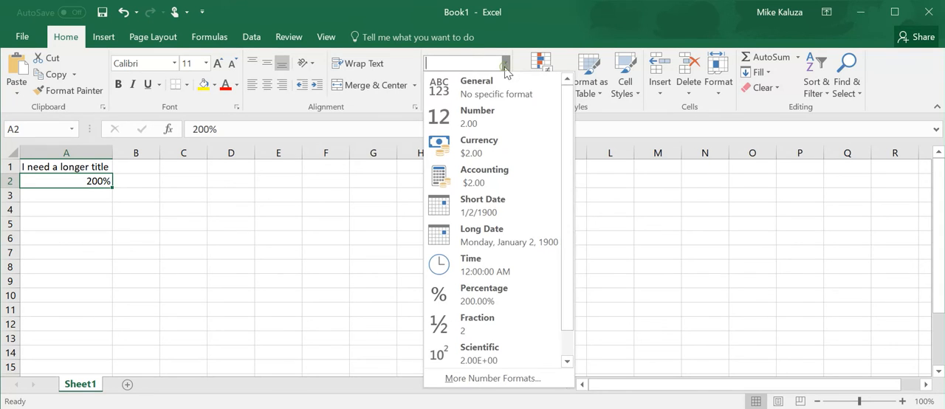
{"action": "left_click", "coordinate": [502, 88]}
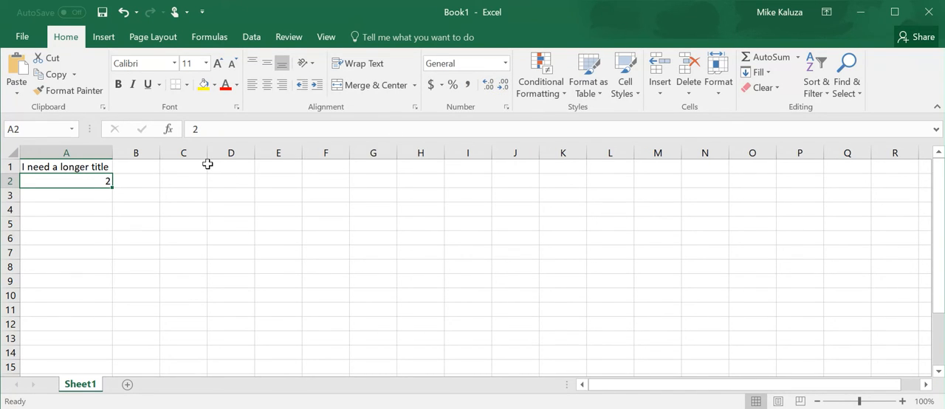
Step: Change the value in cell A2 to 20000 and apply the comma style to it
{"action": "key", "text": "F2"}
{"action": "type", "text": "0000"}
{"action": "key", "text": "Return"}
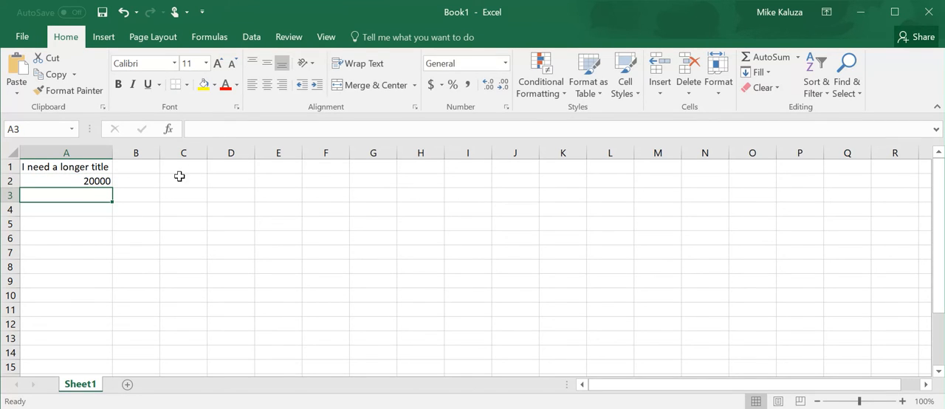
{"action": "left_click", "coordinate": [88, 178]}
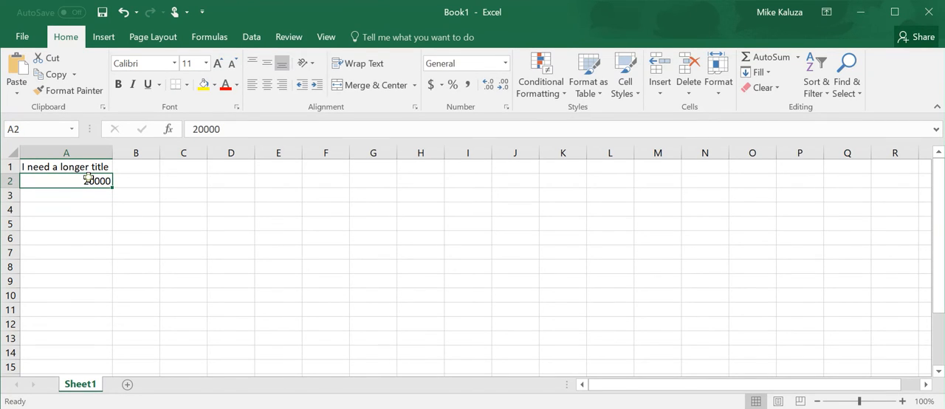
{"action": "left_click", "coordinate": [465, 84]}
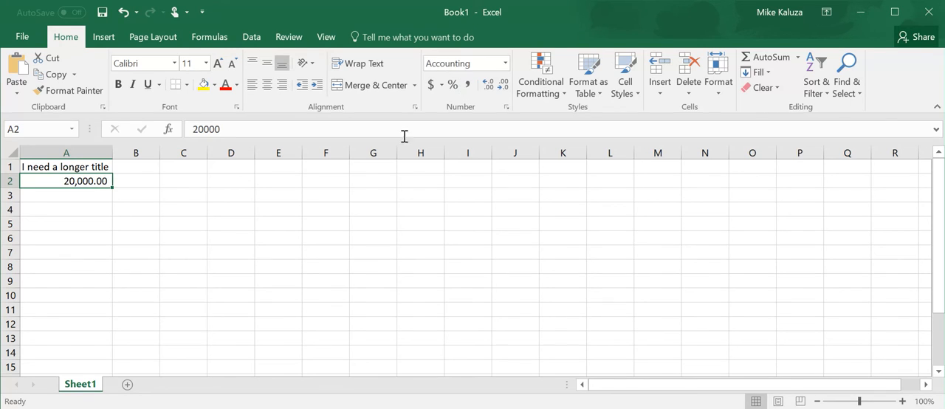